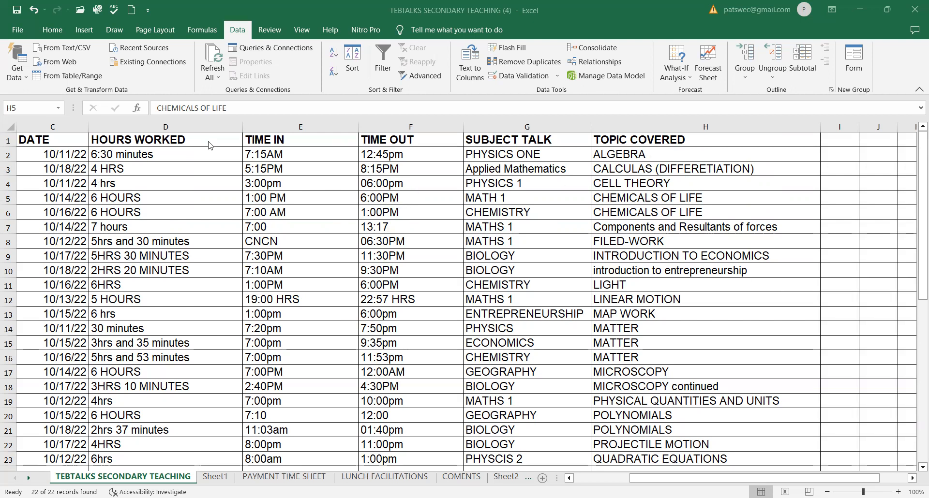
Select each data column in turn, from HOURS WORKED through TOPIC COVERED, ending on HOURS WORKED.
left_click_drag(57, 130, 157, 125)
left_click(157, 125)
left_click(300, 126)
left_click(412, 125)
left_click(508, 126)
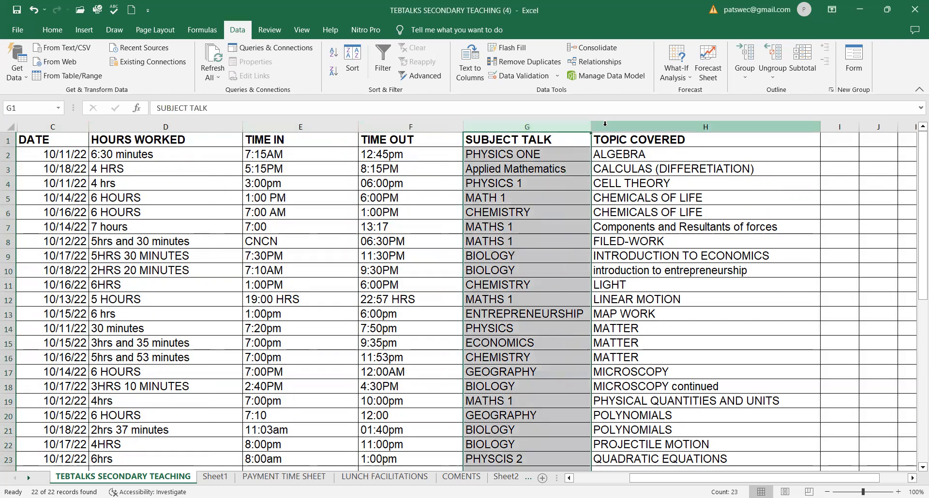
left_click(608, 125)
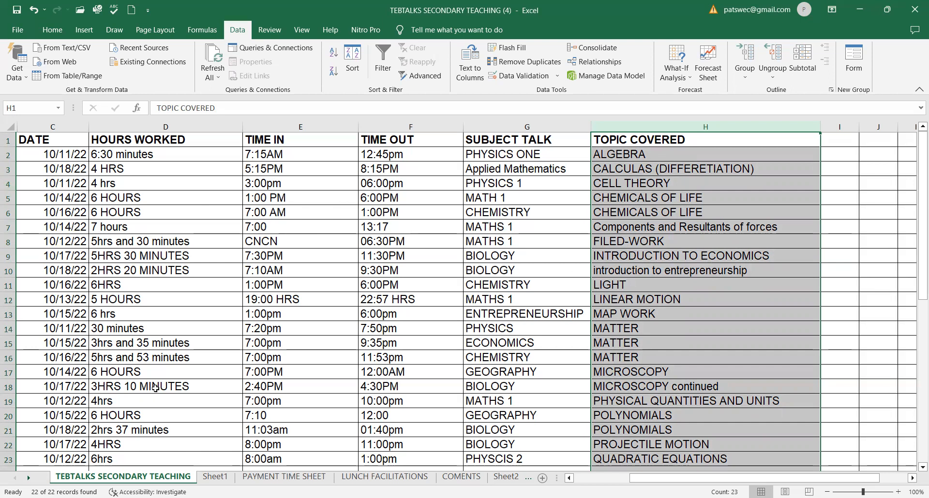
left_click(146, 123)
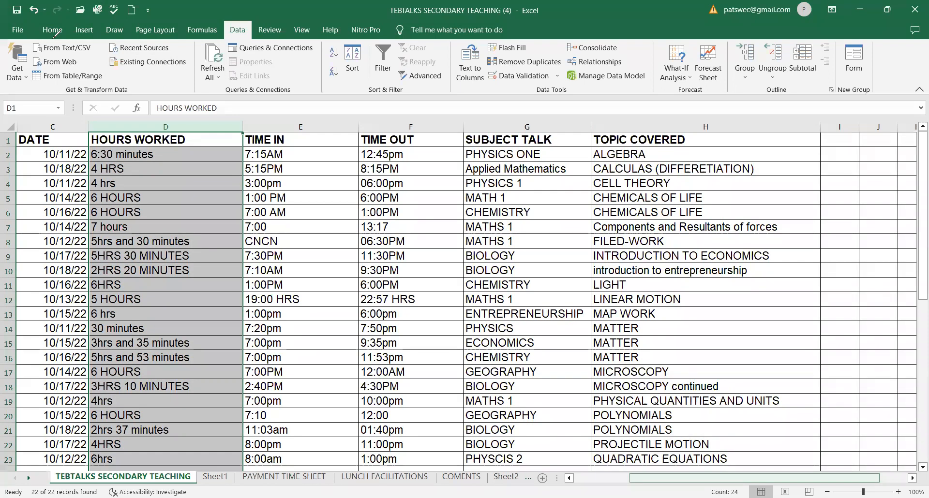
Undo the last two actions.
key("ctrl+h")
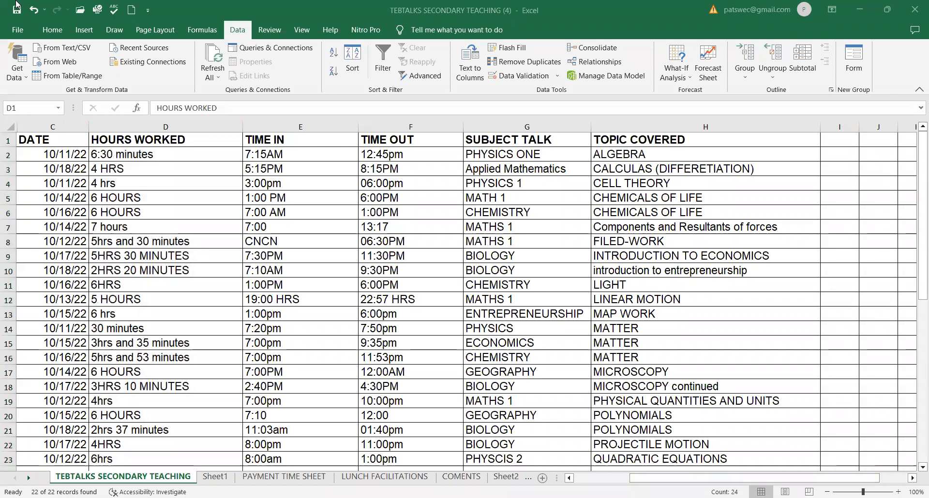
mouse_move(21, 18)
left_mouse_down()
mouse_move(3, 32)
mouse_move(235, 33)
left_mouse_up()
mouse_move(291, 35)
left_mouse_down()
mouse_move(395, 49)
mouse_move(503, 44)
mouse_move(520, 24)
mouse_move(490, 15)
mouse_move(155, 11)
mouse_move(15, 13)
mouse_move(14, 21)
left_mouse_up()
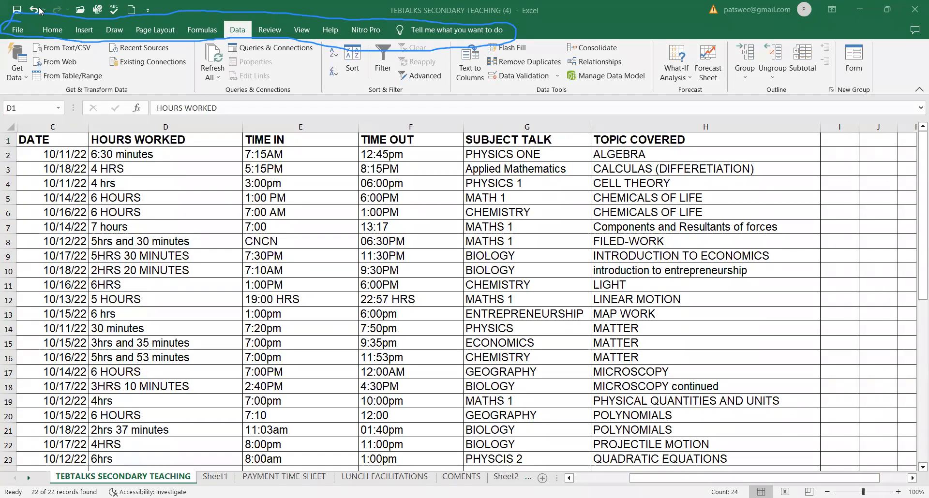
left_click(21, 9)
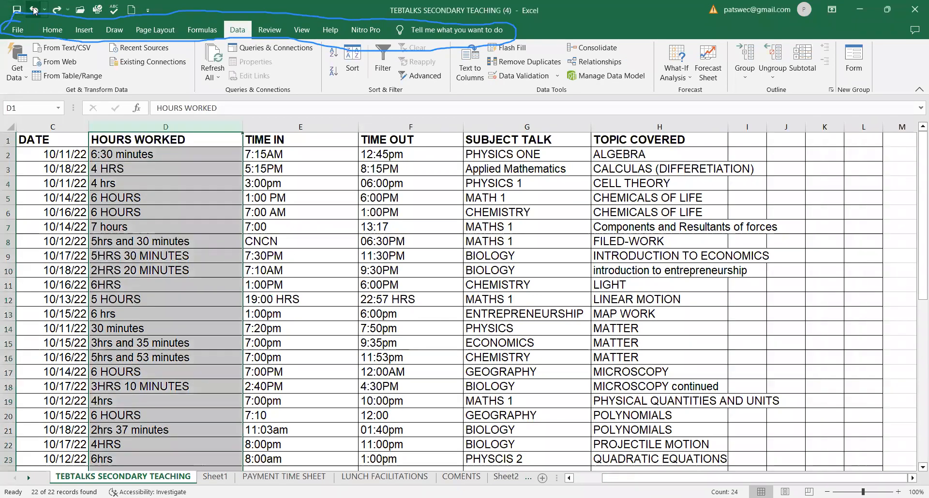
left_click(33, 10)
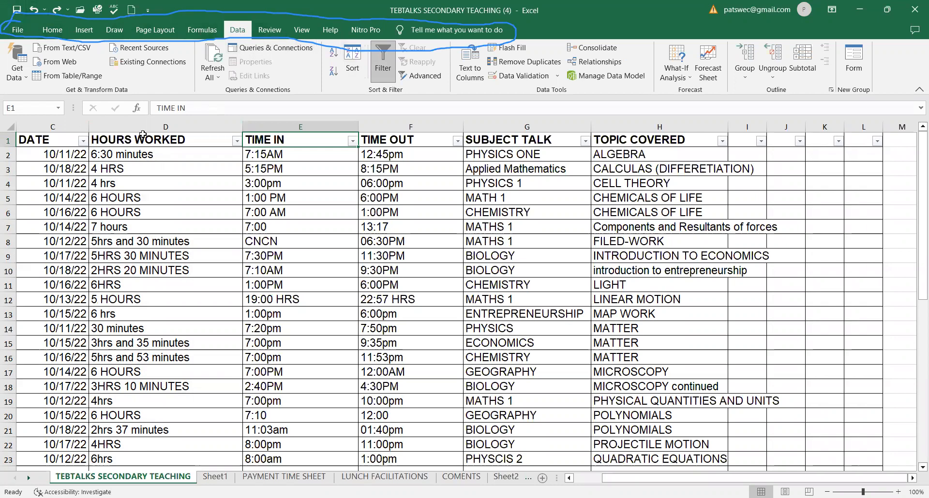
Select the HOURS WORKED column, open Text to Columns, and choose the Delimited data type.
left_click(159, 125)
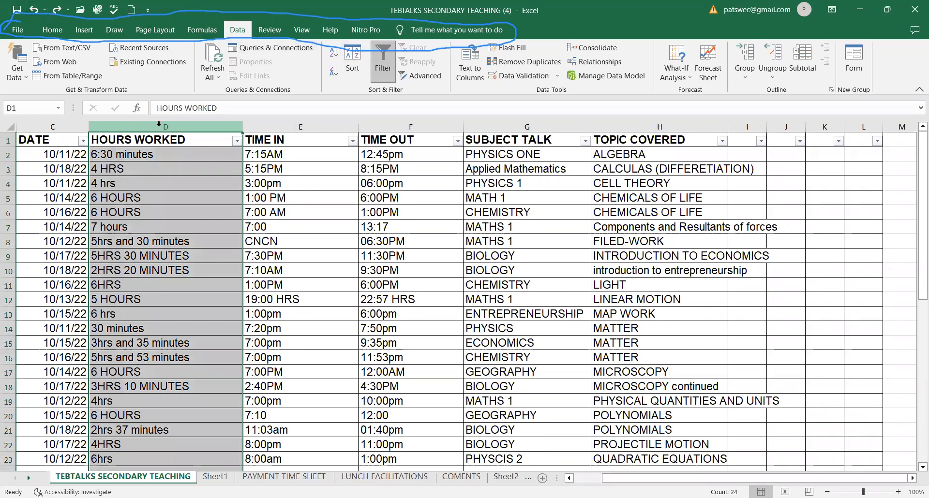
left_click(170, 34)
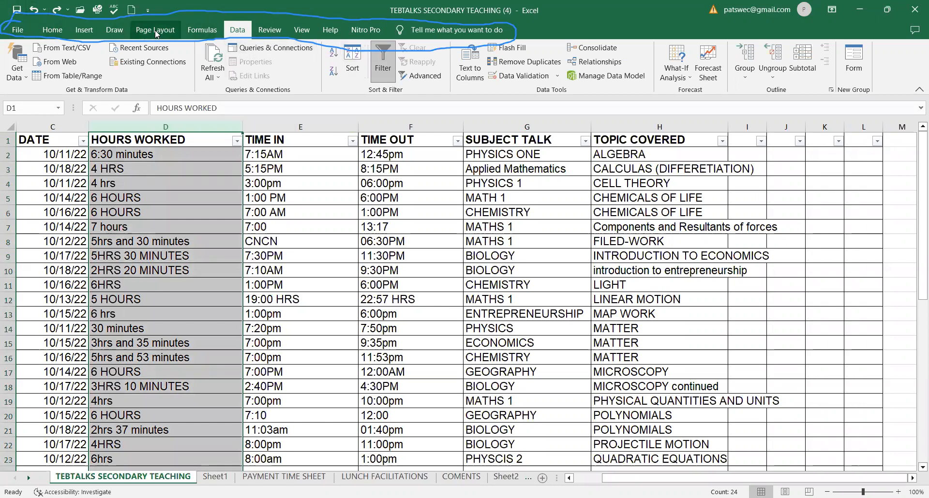
left_click(237, 34)
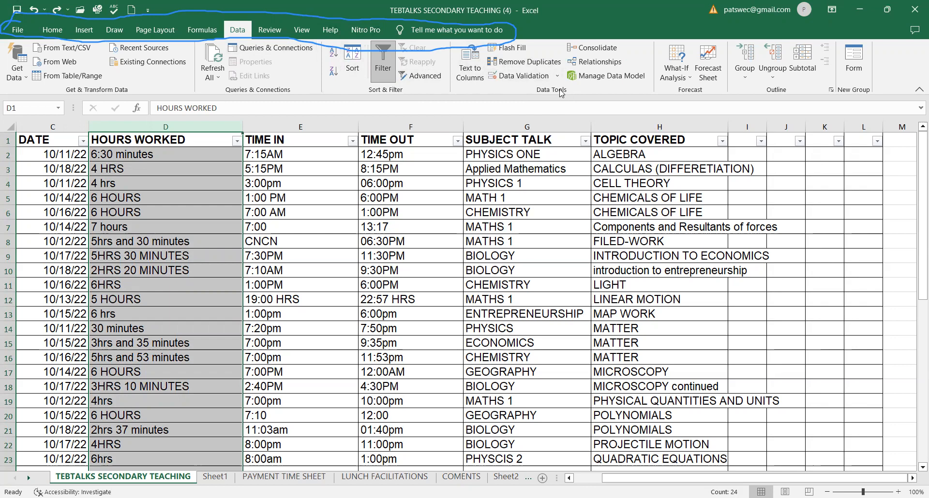
left_click(469, 67)
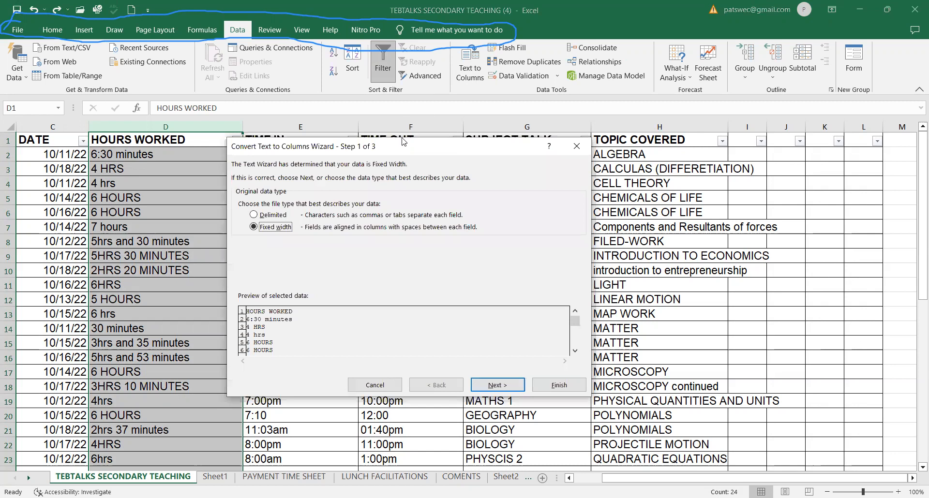
left_click_drag(409, 147, 381, 177)
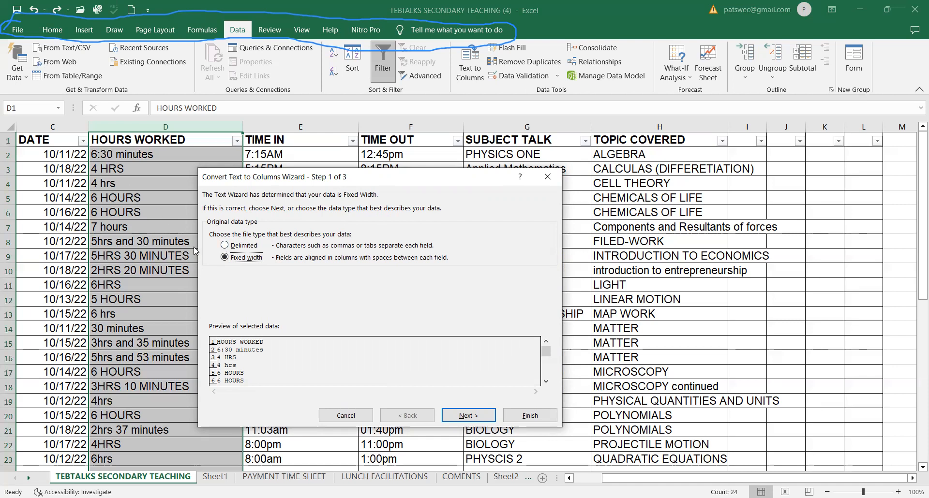
left_click(224, 245)
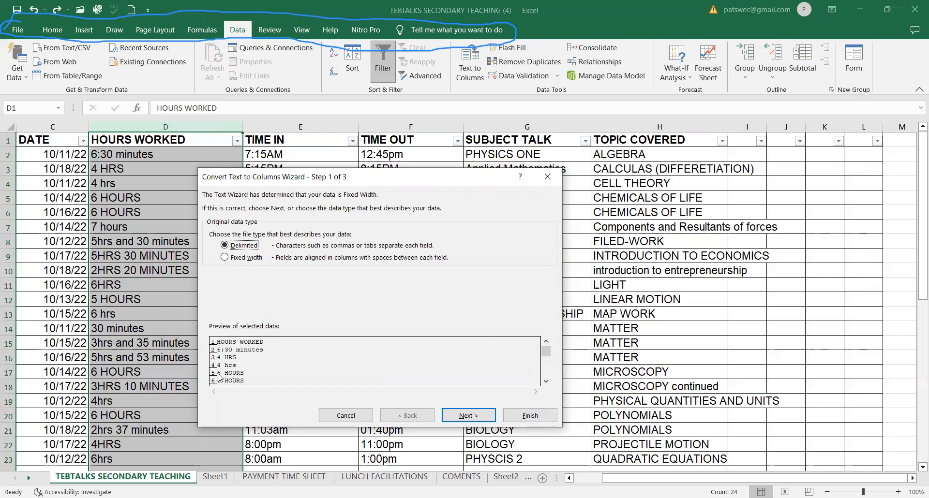
left_click(225, 257)
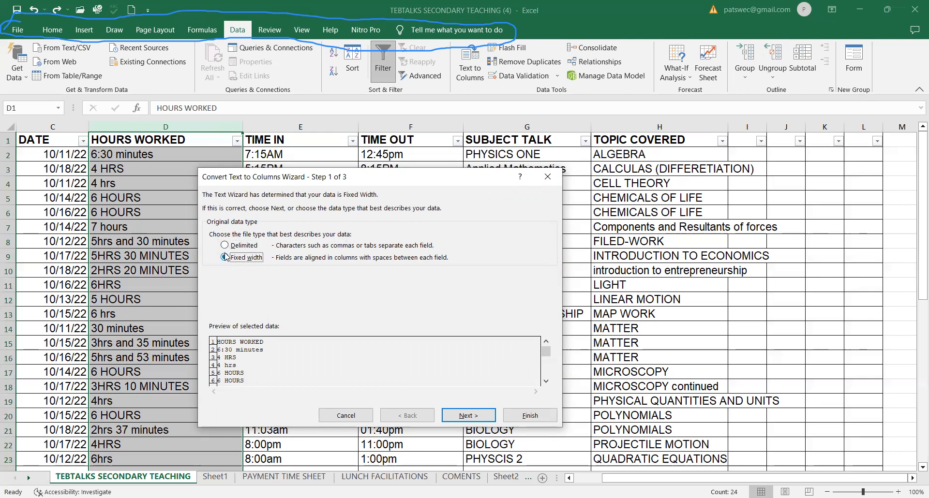
left_click(225, 246)
Finish the split with the Tab, Semicolon, Comma and Space delimiters, replacing existing data, and undo the conversion.
left_click(460, 418)
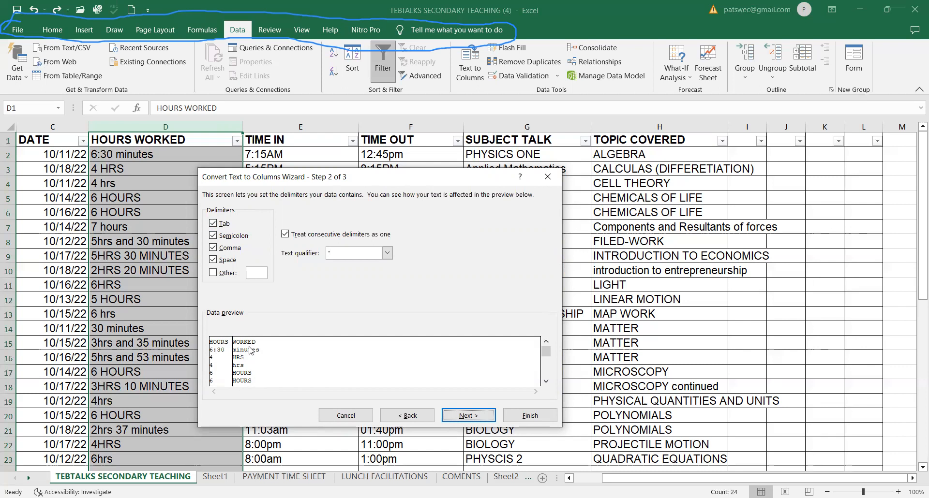
left_click(468, 415)
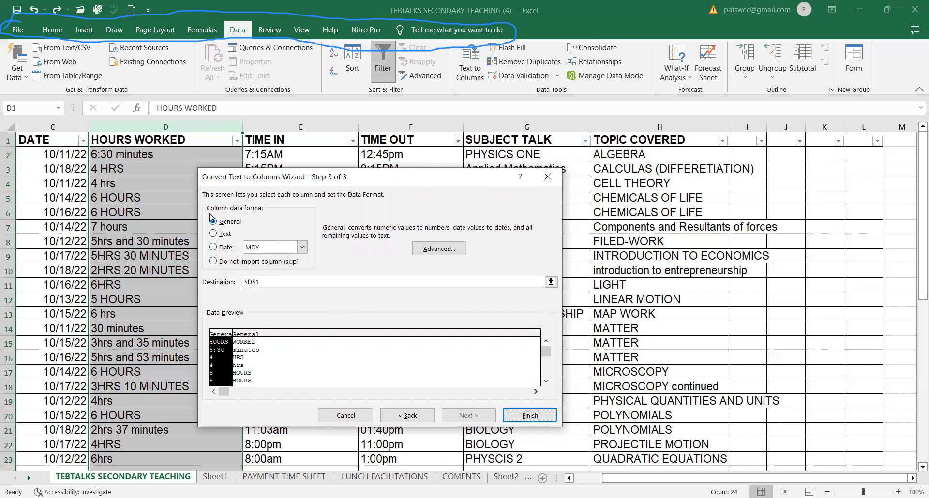
left_click(529, 419)
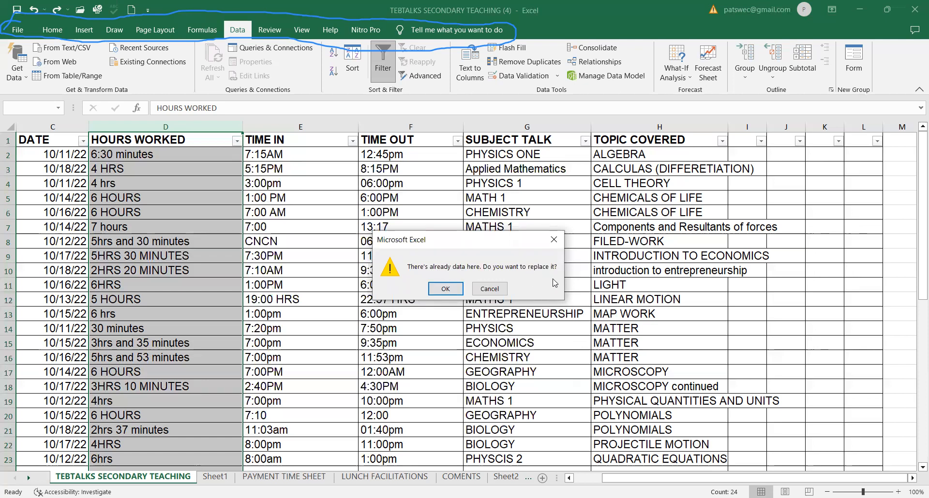
left_click(446, 290)
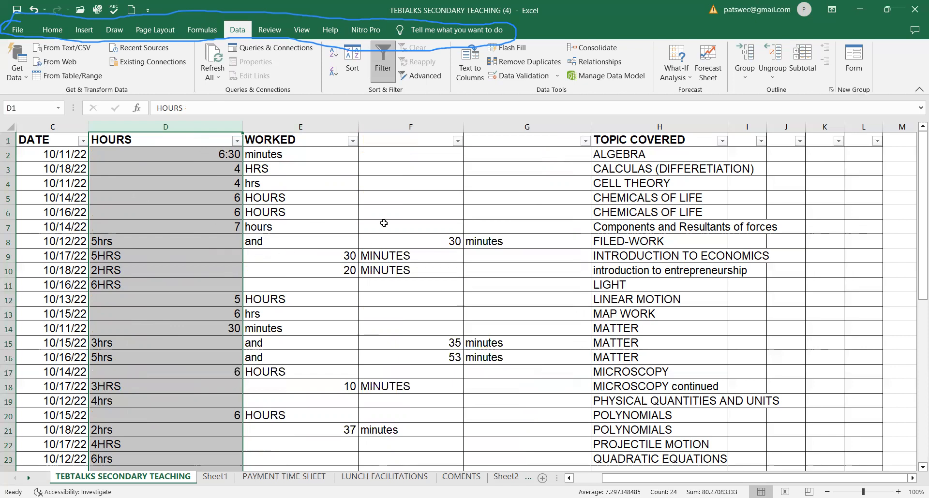
left_click(34, 9)
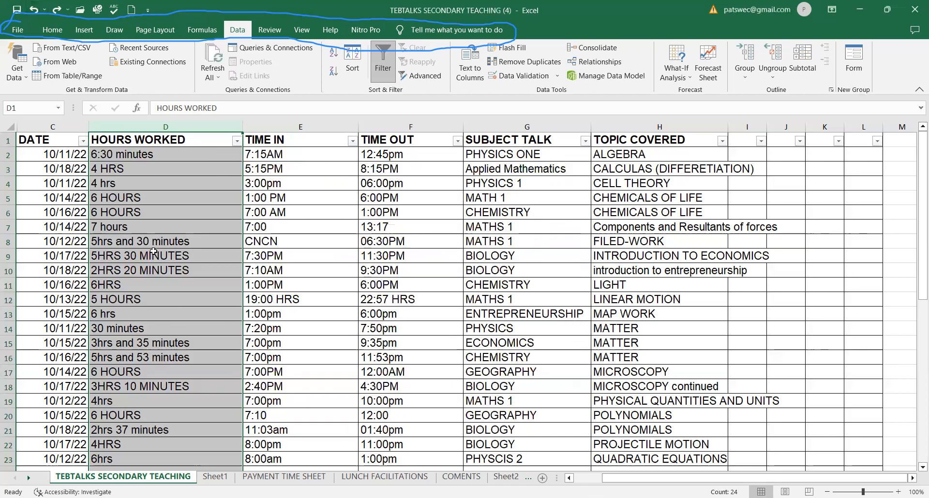
Widen the TOPIC COVERED column.
left_click(328, 289)
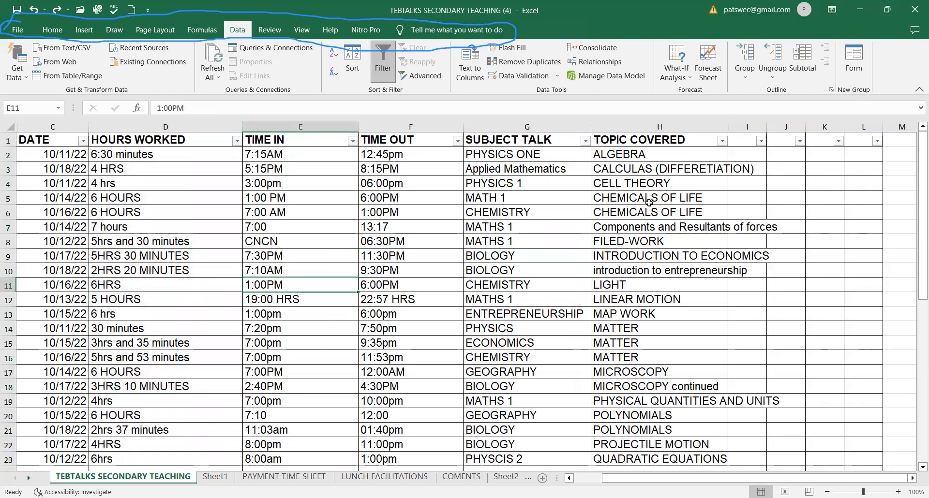
scroll(668, 213, "down", 1)
scroll(674, 212, "up", 1)
left_click_drag(727, 127, 798, 130)
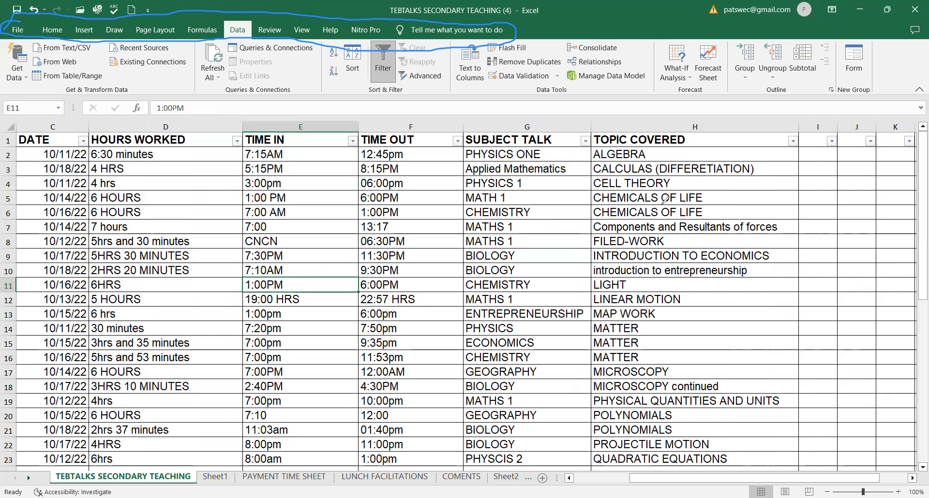
Select the TOPIC COVERED column, open Text to Columns, and scroll through its data preview.
mouse_move(592, 131)
left_mouse_down()
mouse_move(589, 382)
mouse_move(602, 436)
mouse_move(685, 432)
mouse_move(719, 298)
mouse_move(665, 127)
mouse_move(608, 149)
left_mouse_up()
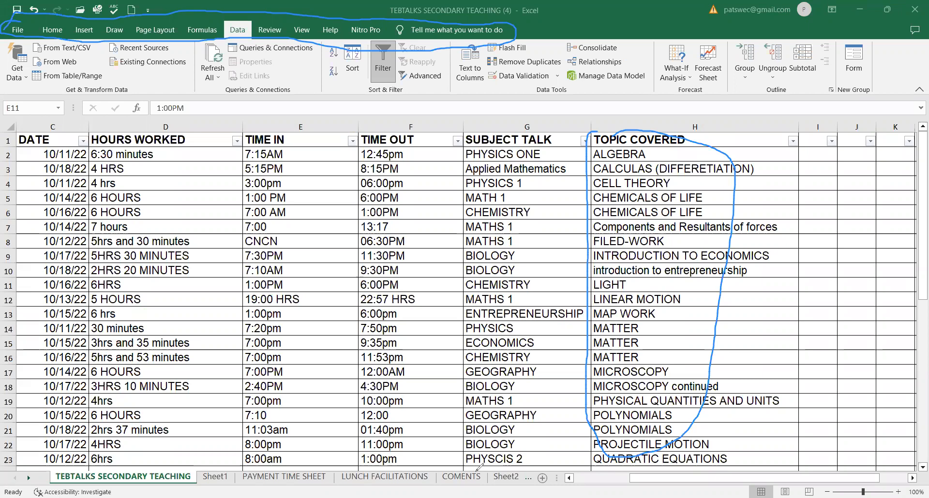
left_click(643, 127)
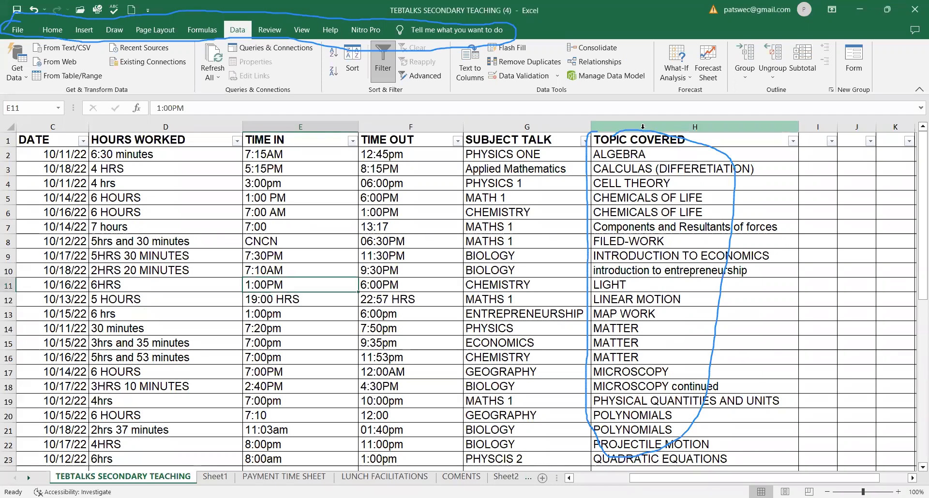
left_click(642, 127)
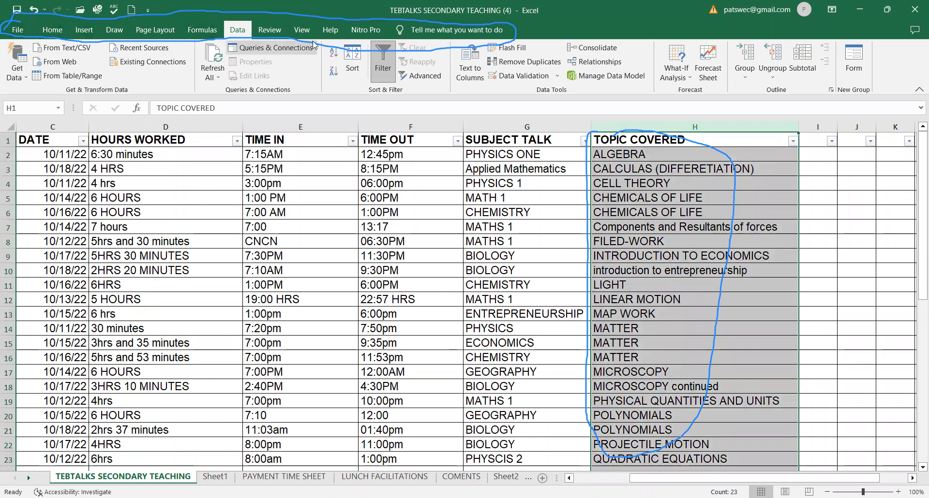
left_click(478, 74)
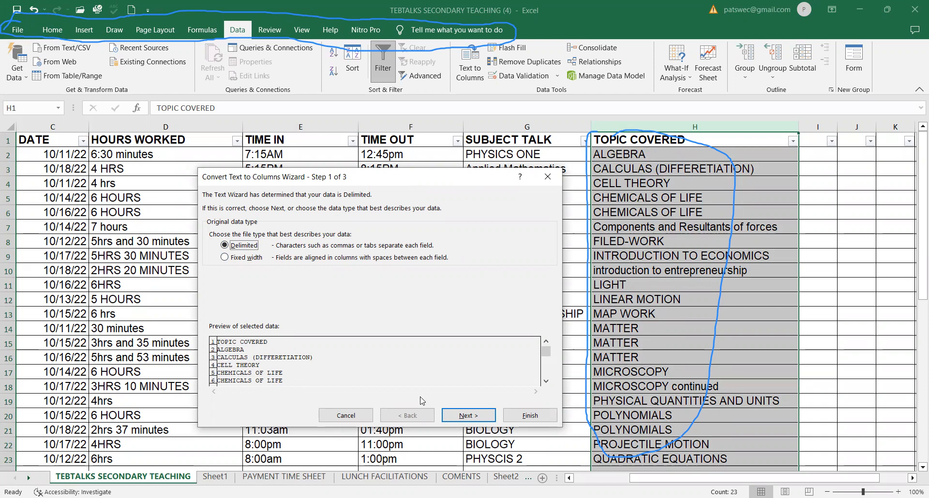
left_click(546, 381)
left_click(547, 381)
left_click(546, 381)
left_click(546, 381)
left_click(546, 382)
left_click(546, 382)
left_click(546, 382)
left_click(546, 382)
left_click(547, 381)
left_click(546, 381)
left_click(546, 381)
left_click(546, 382)
left_click(546, 381)
left_click(546, 381)
left_click(546, 381)
left_click(547, 382)
left_click(546, 381)
left_click(546, 382)
left_click(546, 381)
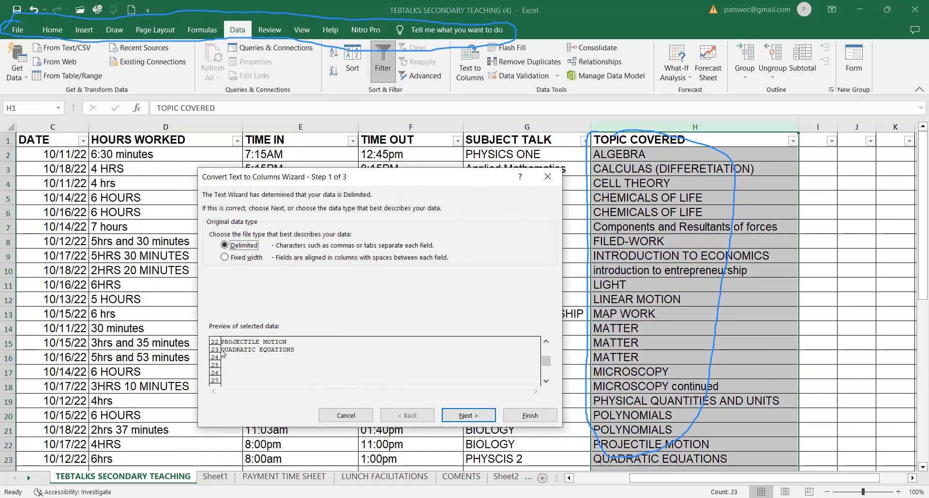
left_click_drag(545, 343, 545, 343)
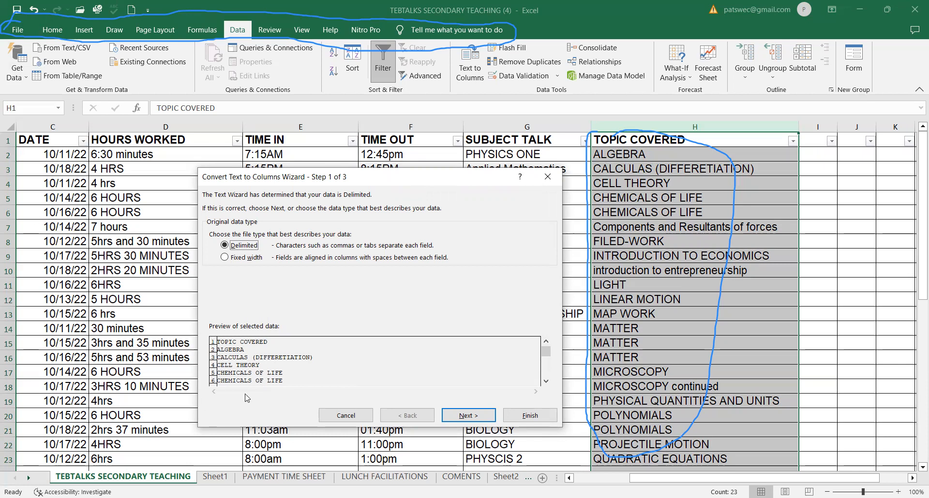
Split the column as Delimited with the Other delimiter also ticked, finishing and replacing existing data.
left_click(465, 418)
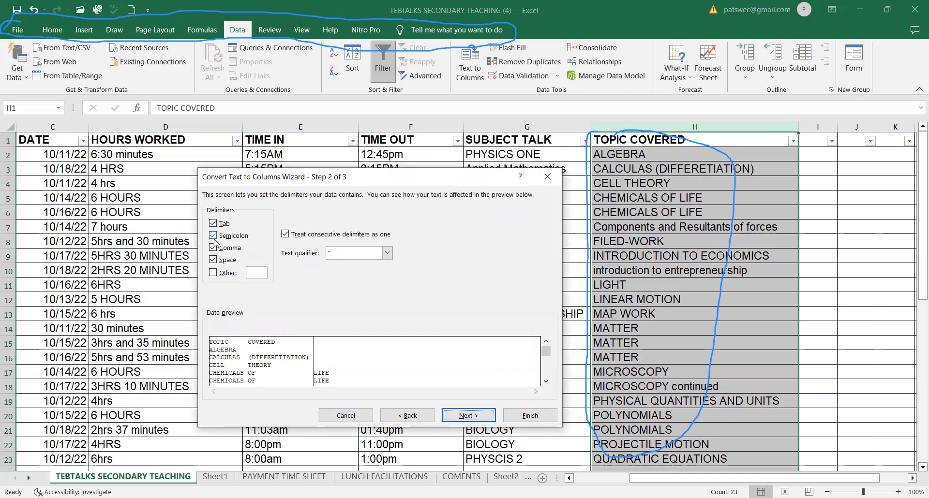
left_click(214, 274)
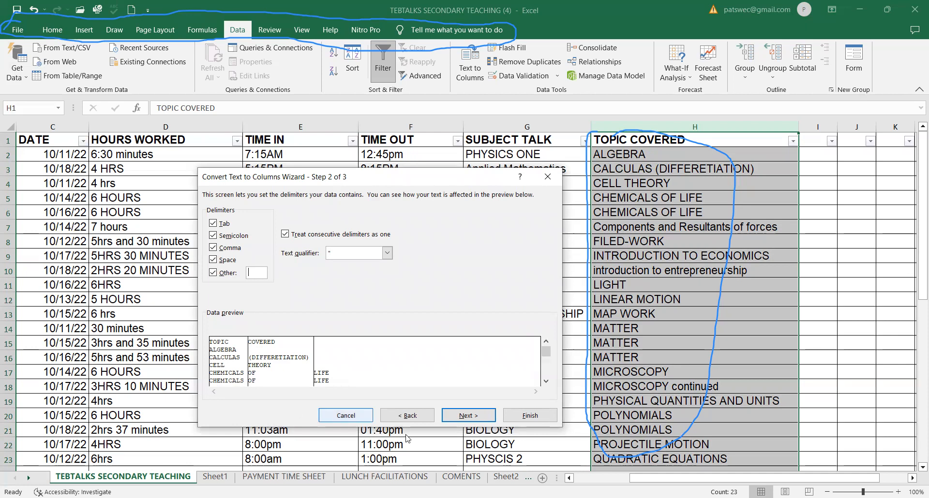
left_click(467, 416)
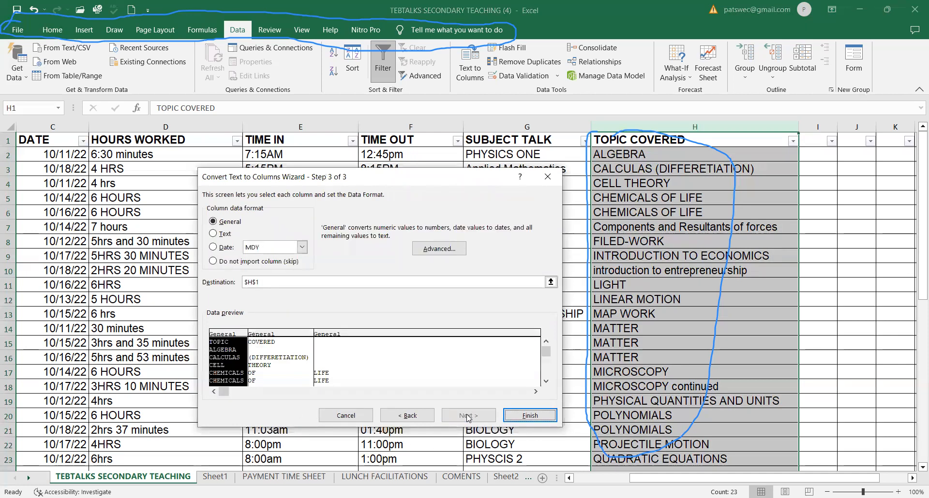
left_click(516, 416)
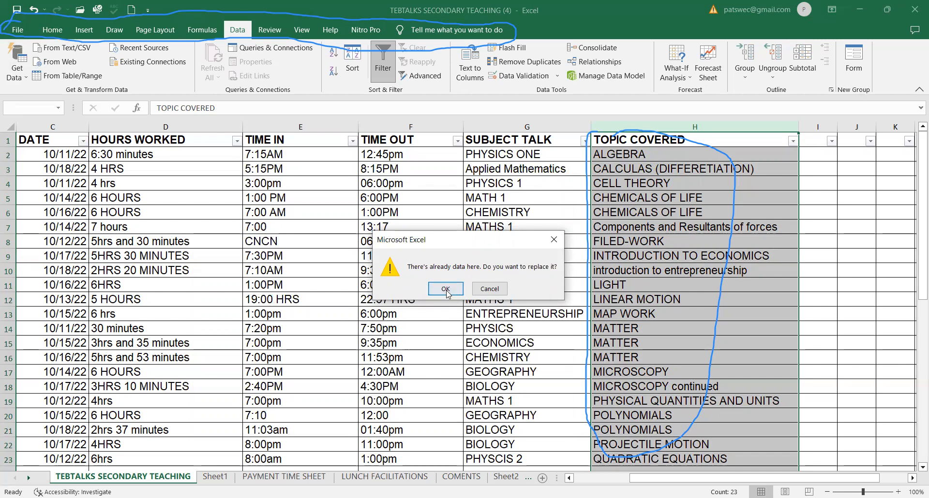
left_click(445, 288)
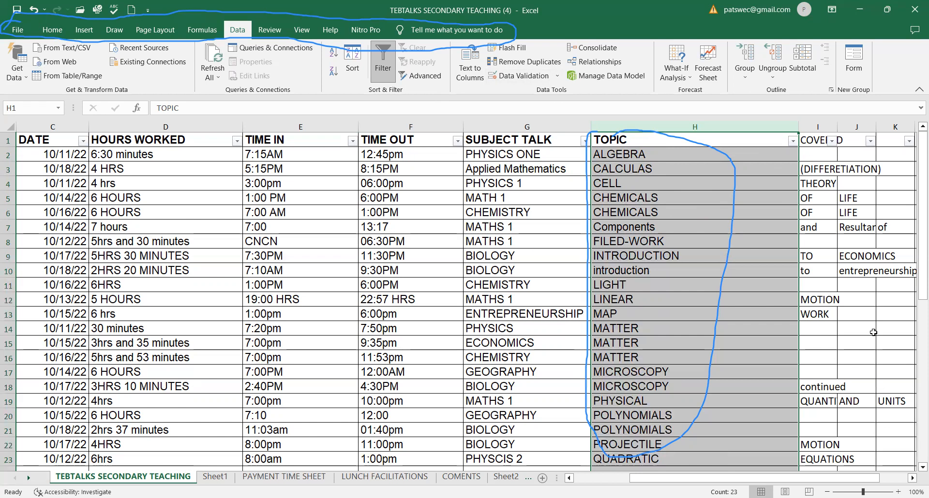
Undo the text-to-columns split of TOPIC COVERED and select cell H7.
scroll(874, 332, "down", 1)
scroll(821, 194, "up", 1)
scroll(822, 194, "up", 1)
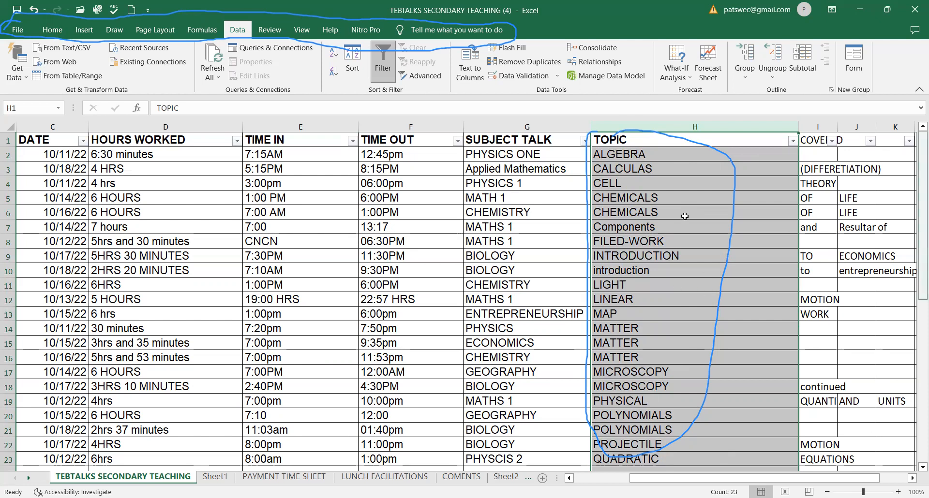
left_click(32, 13)
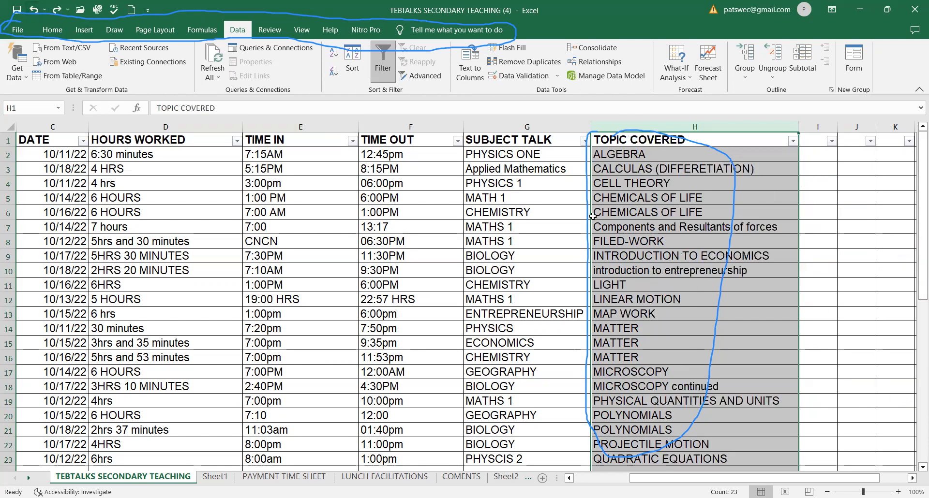
left_click(619, 232)
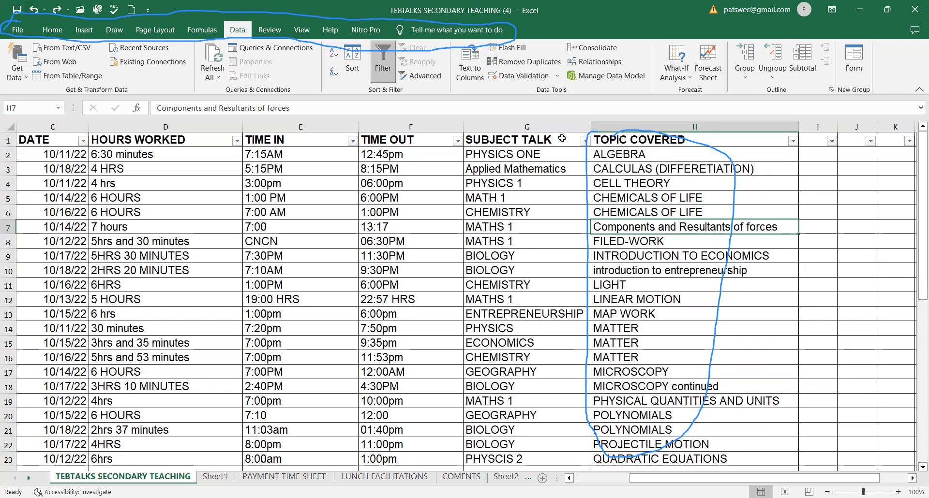
Rerun Text to Columns on the TOPIC COVERED column with the previous delimiter settings, finishing and replacing existing data.
left_click(657, 124)
left_click(469, 72)
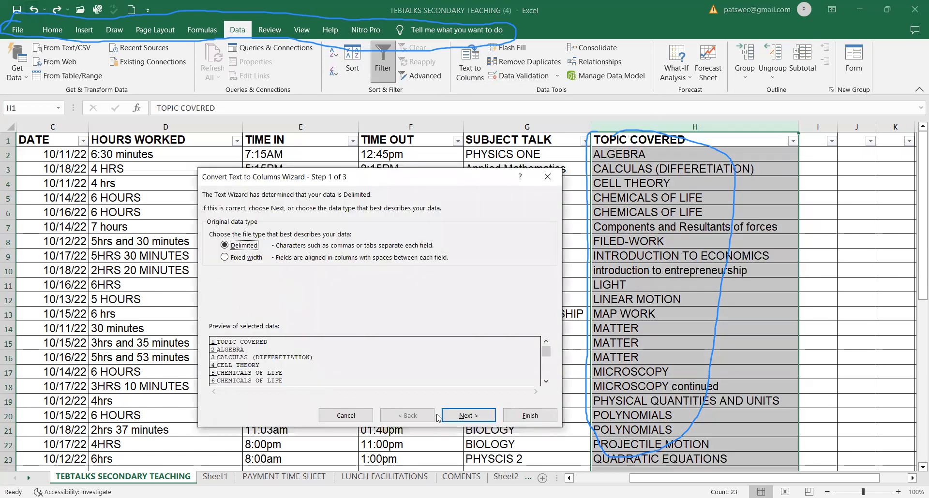
left_click(460, 416)
left_click(459, 416)
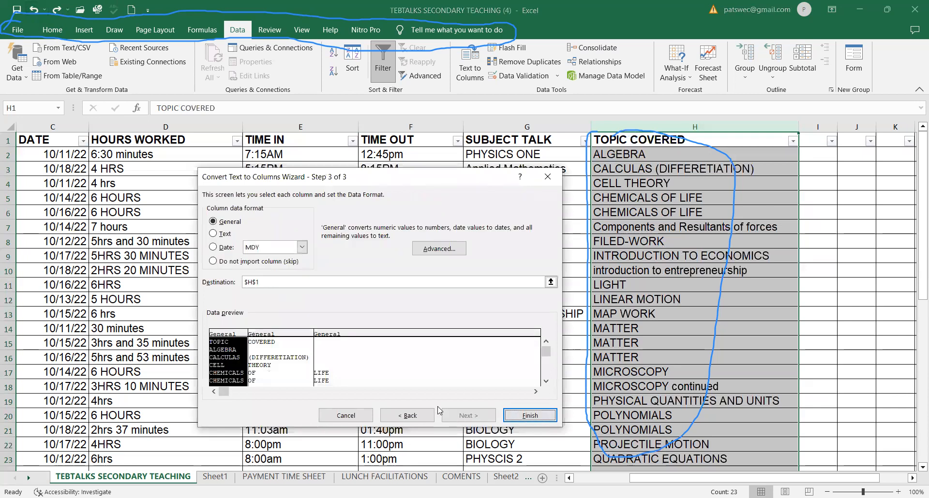
left_click(529, 415)
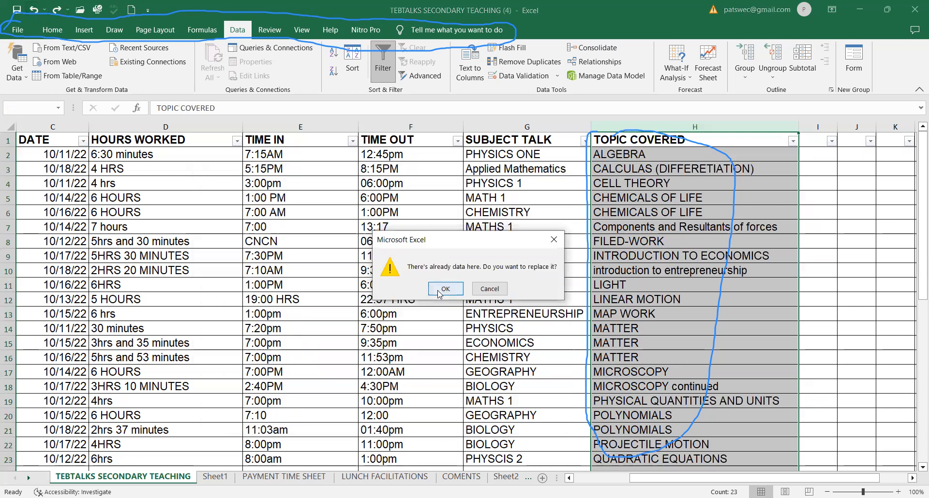
left_click(438, 348)
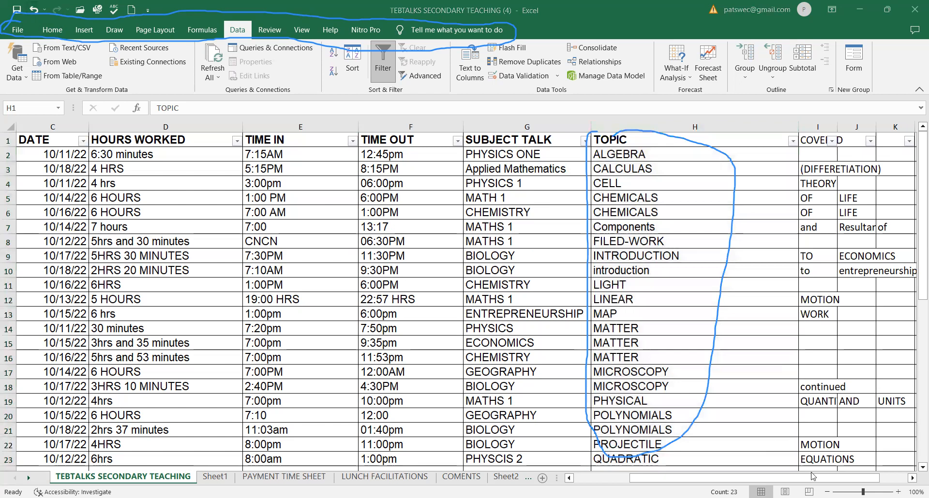
Inspect the split word pieces across cells H7 to L7.
left_click(913, 478)
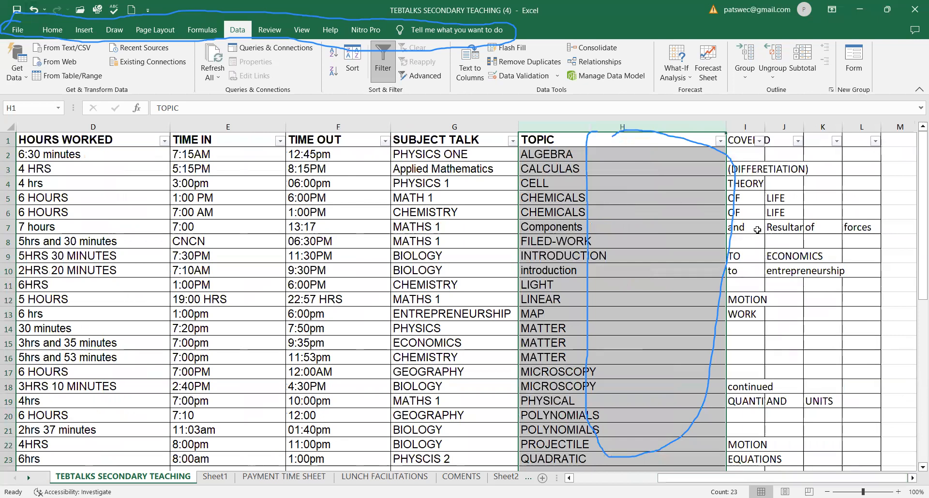
left_click(571, 228)
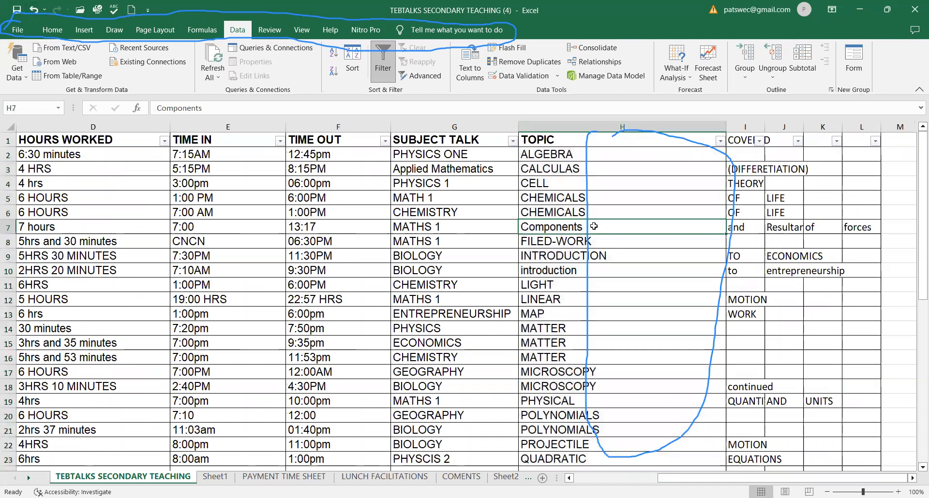
left_click(733, 228)
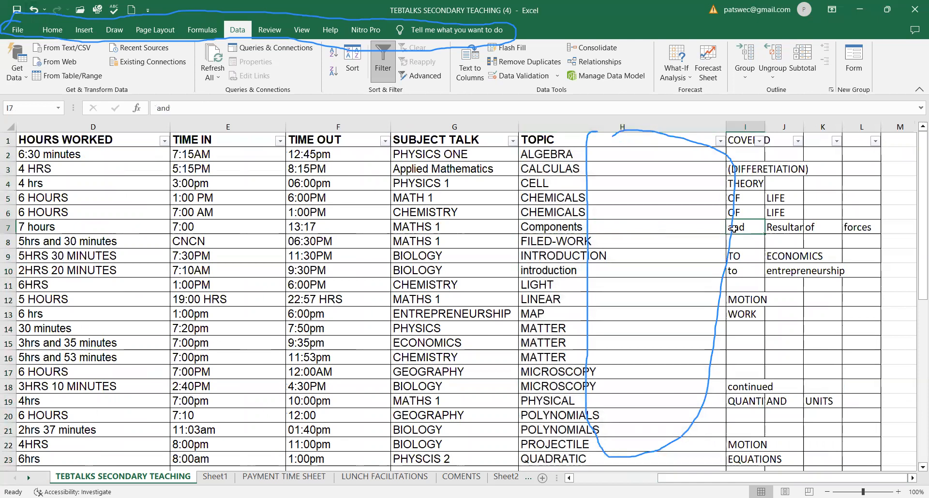
left_click(785, 227)
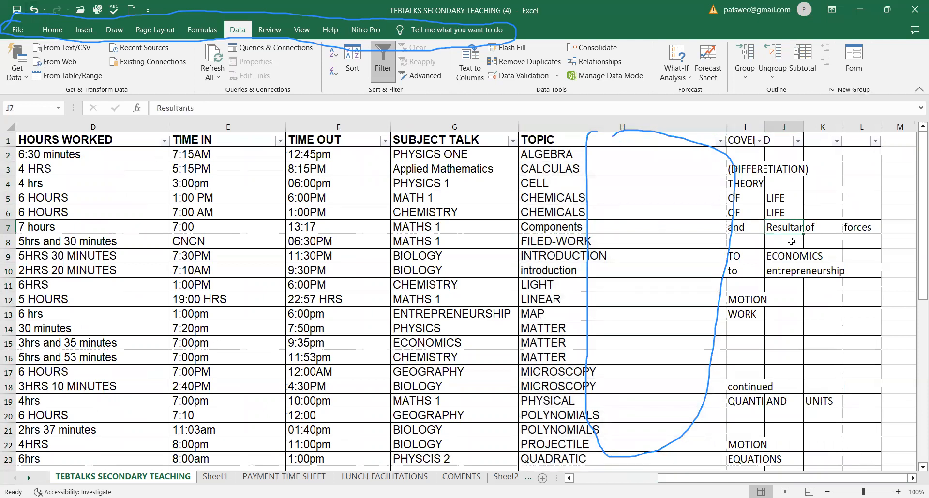
left_click(815, 230)
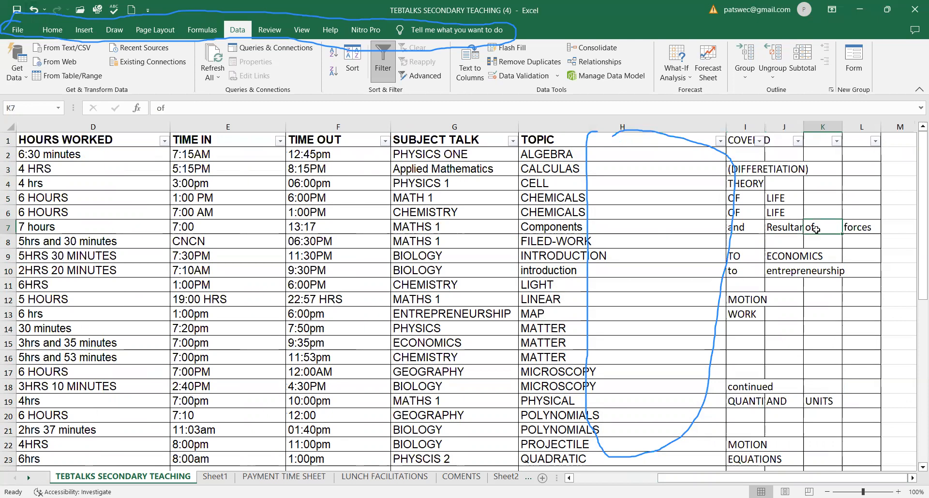
left_click(858, 229)
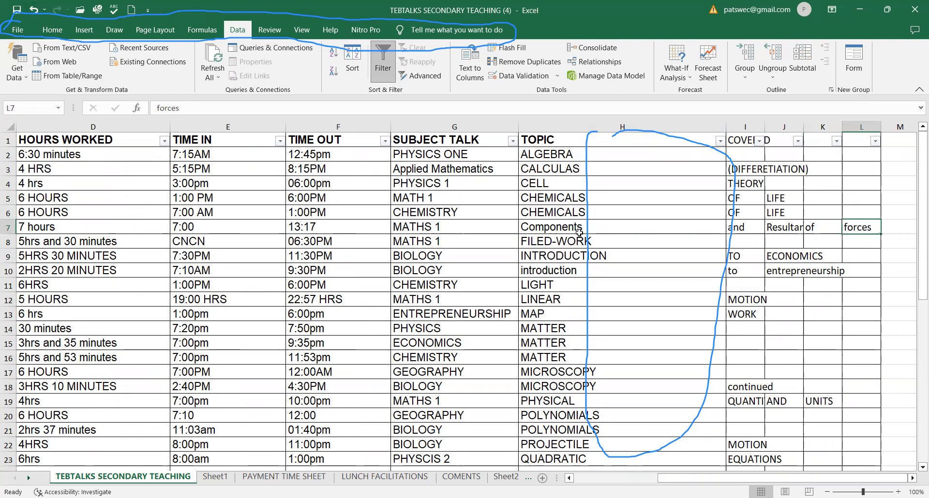
Undo the text-to-columns split of TOPIC COVERED and select cell H7 again.
left_click(34, 9)
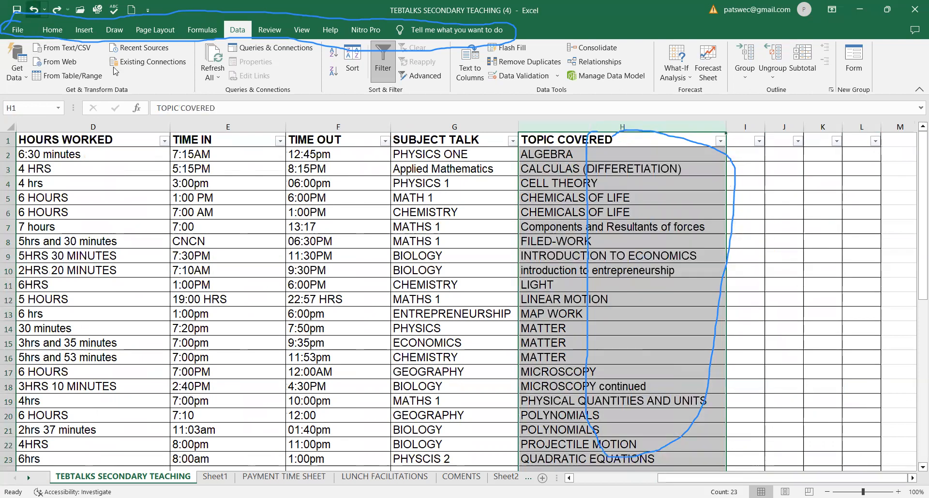
left_click(549, 226)
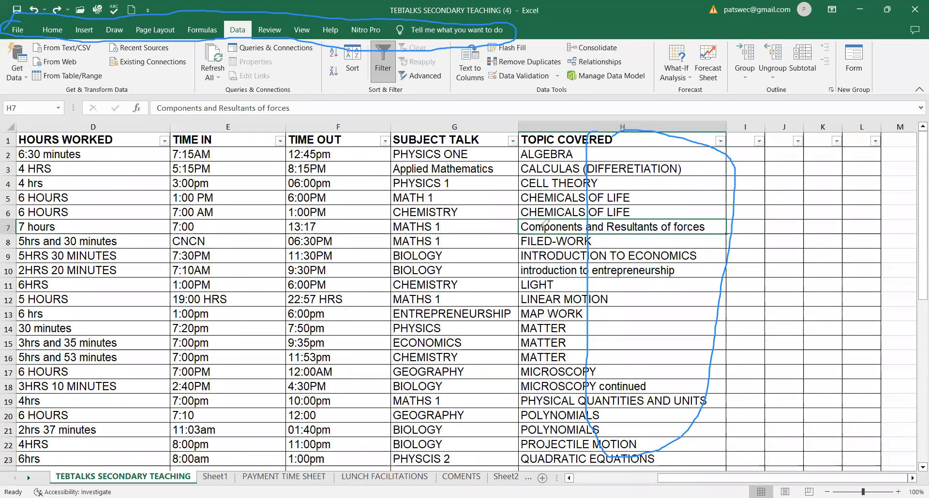
double_click(531, 224)
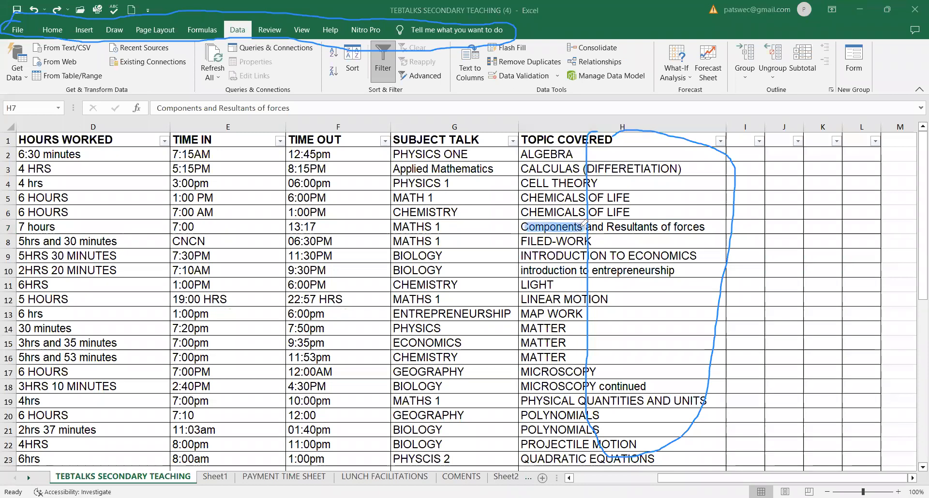
left_click_drag(591, 223, 700, 226)
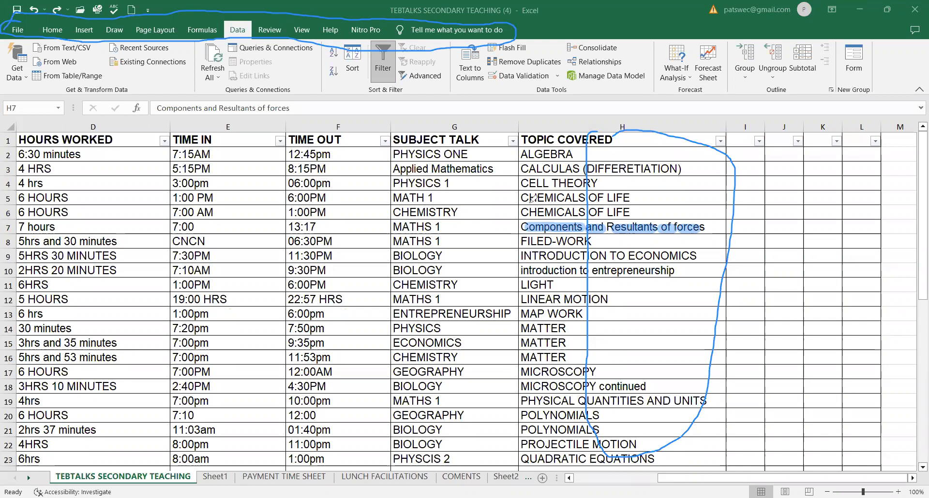
left_click_drag(525, 198, 578, 198)
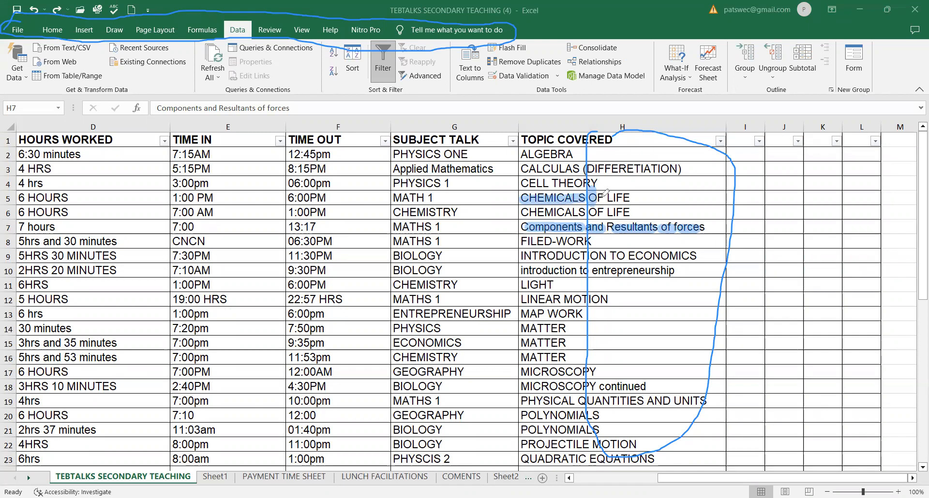
left_click_drag(608, 199, 630, 198)
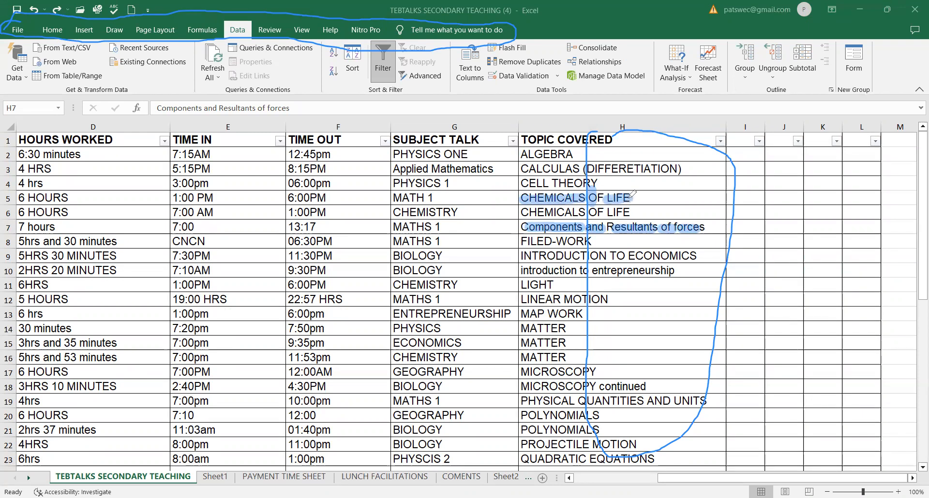